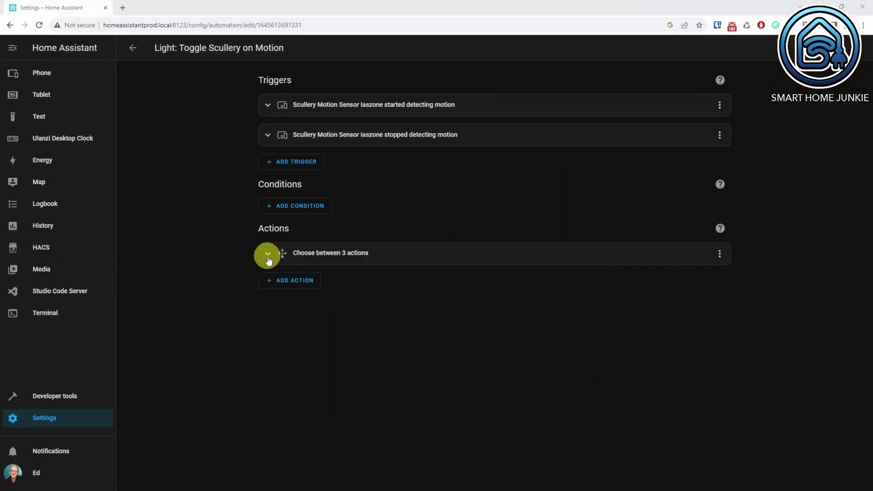
Expand the choose action, Option 1 and its Light: Turn on call for Scullery Light
{"action": "left_click", "coordinate": [268, 255]}
{"action": "left_click", "coordinate": [275, 287]}
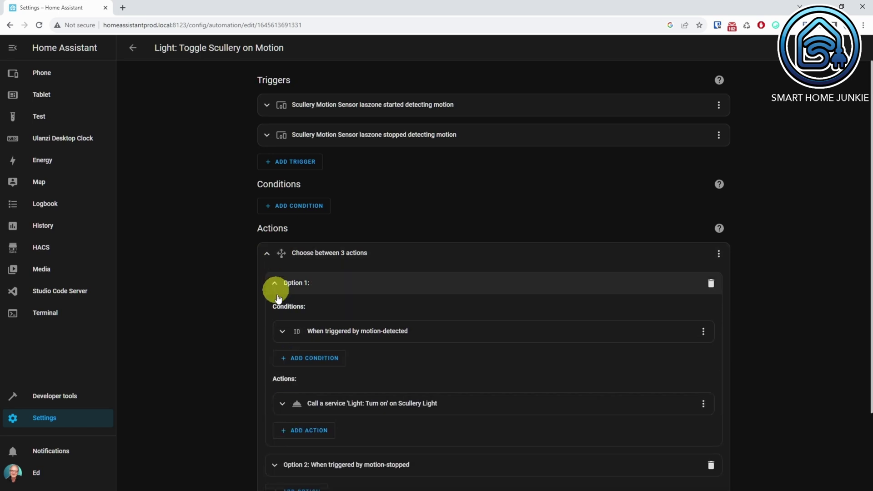
{"action": "scroll", "coordinate": [278, 296], "scroll_direction": "down", "scroll_amount": 2}
{"action": "left_click", "coordinate": [282, 313]}
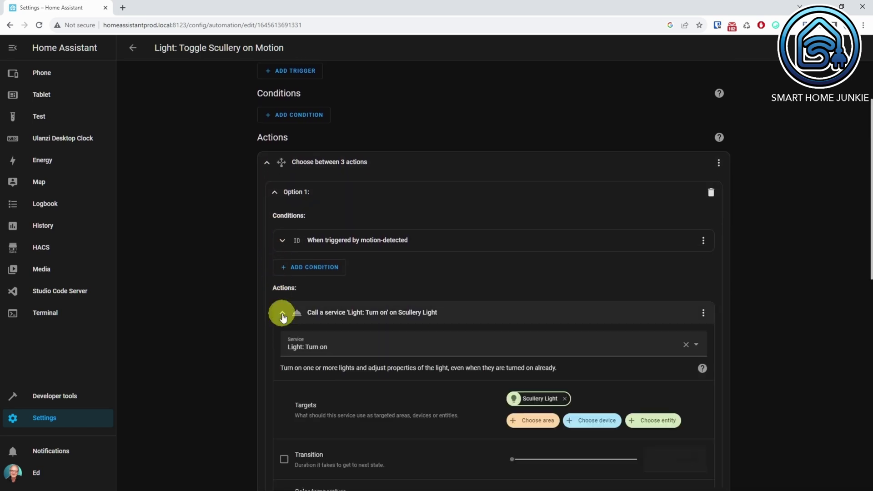
{"action": "scroll", "coordinate": [282, 316], "scroll_direction": "down", "scroll_amount": 5}
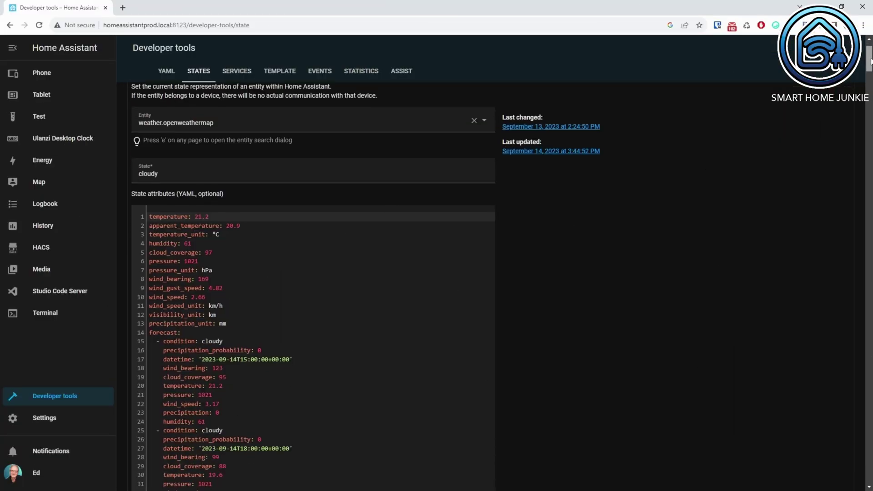
Scroll the weather entity's attribute YAML down to its forecast entries
{"action": "scroll", "coordinate": [314, 282], "scroll_direction": "down", "scroll_amount": 5}
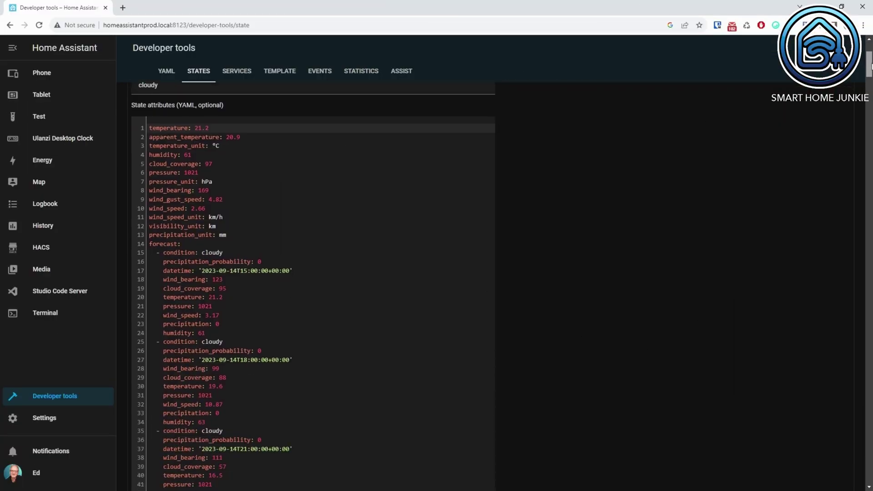
{"action": "scroll", "coordinate": [232, 287], "scroll_direction": "down", "scroll_amount": 1}
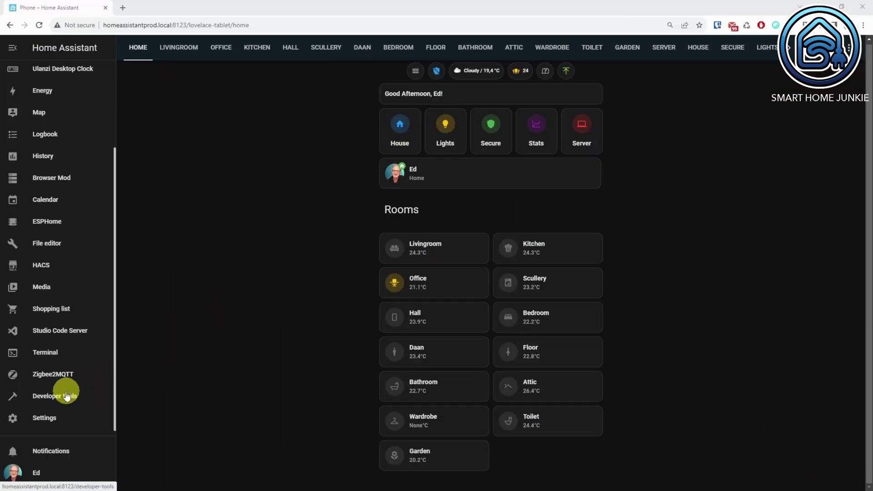
Select the weather.get_forecast service in Developer tools, targeting the OpenWeatherMap entity
{"action": "left_click", "coordinate": [66, 396]}
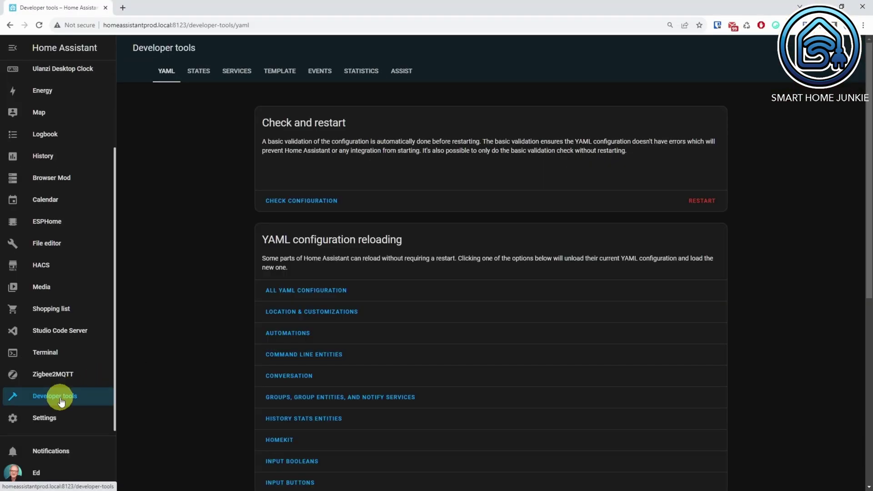
{"action": "left_click", "coordinate": [237, 71]}
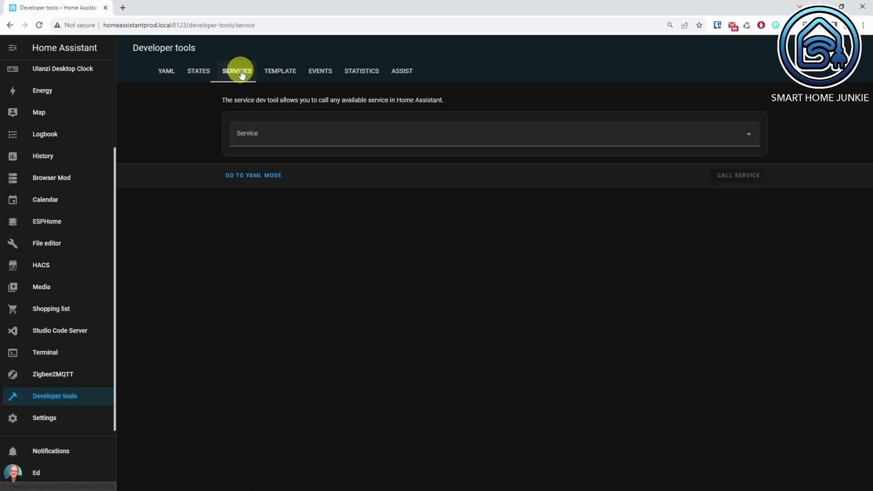
{"action": "left_click", "coordinate": [387, 137]}
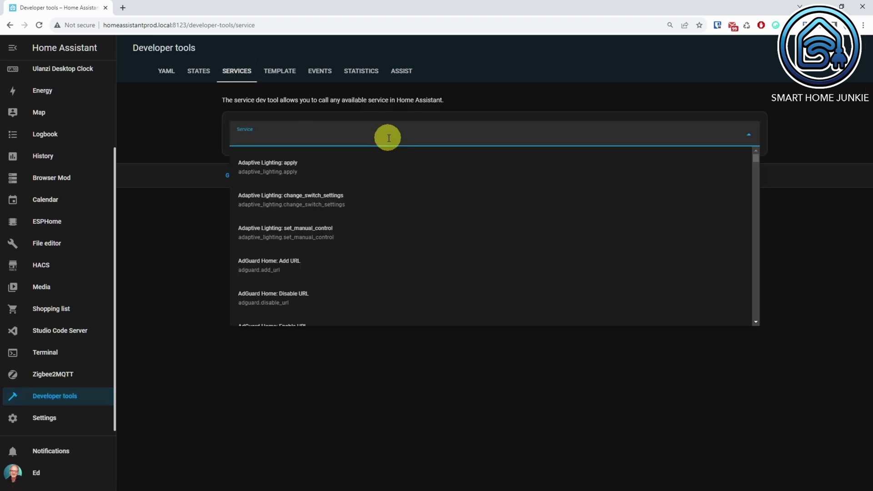
{"action": "type", "text": "weat"}
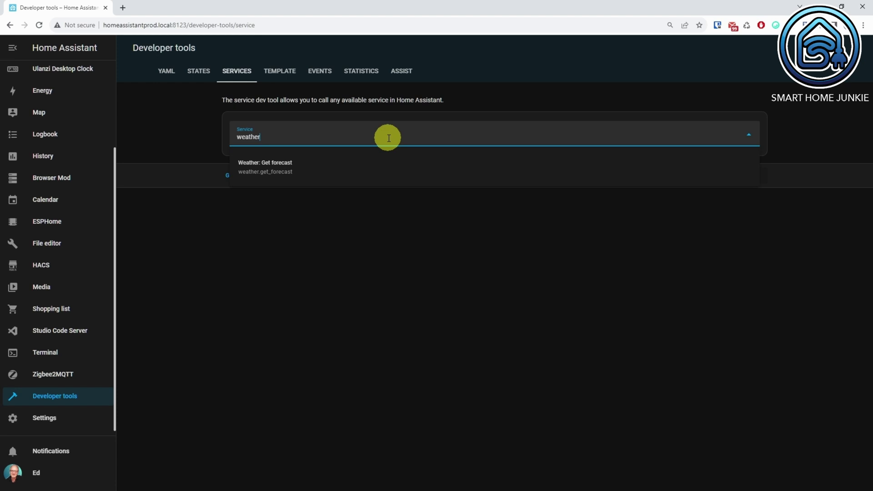
{"action": "type", "text": "her"}
{"action": "left_click", "coordinate": [357, 167]}
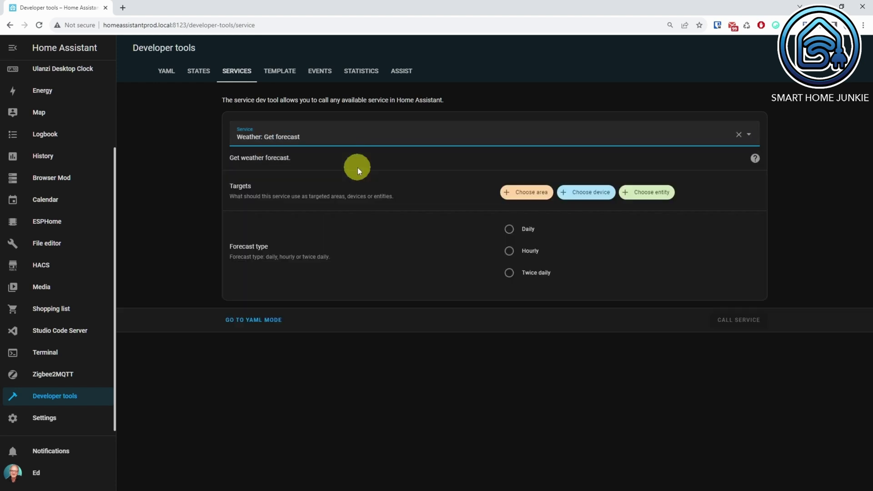
{"action": "left_click", "coordinate": [653, 195]}
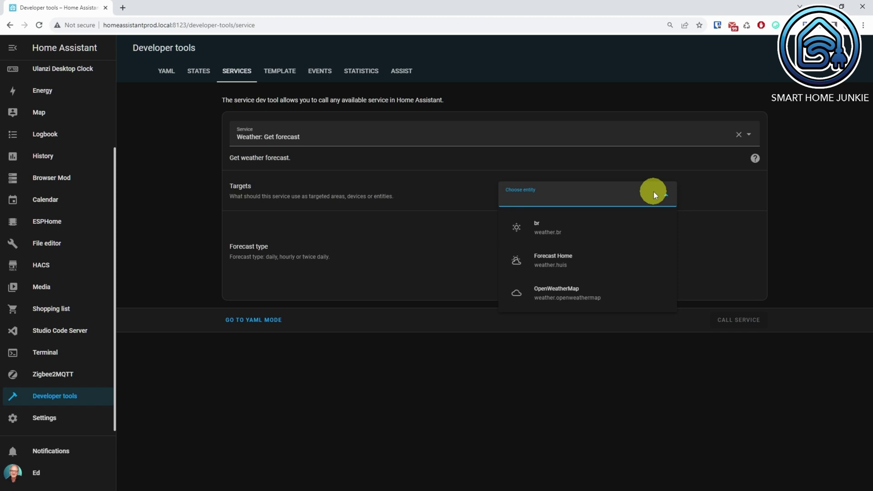
{"action": "left_click", "coordinate": [578, 291]}
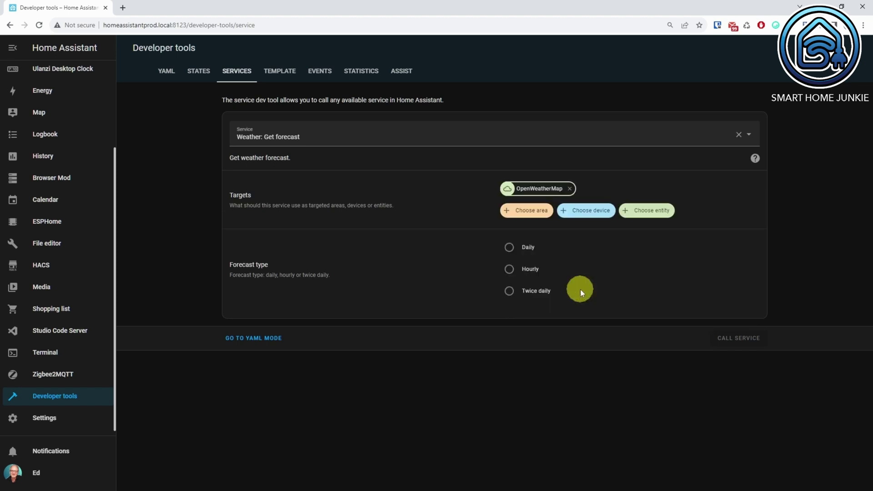
Call it with type Daily, then with Hourly after Daily fails as unsupported
{"action": "left_click", "coordinate": [510, 247]}
{"action": "left_click", "coordinate": [761, 342]}
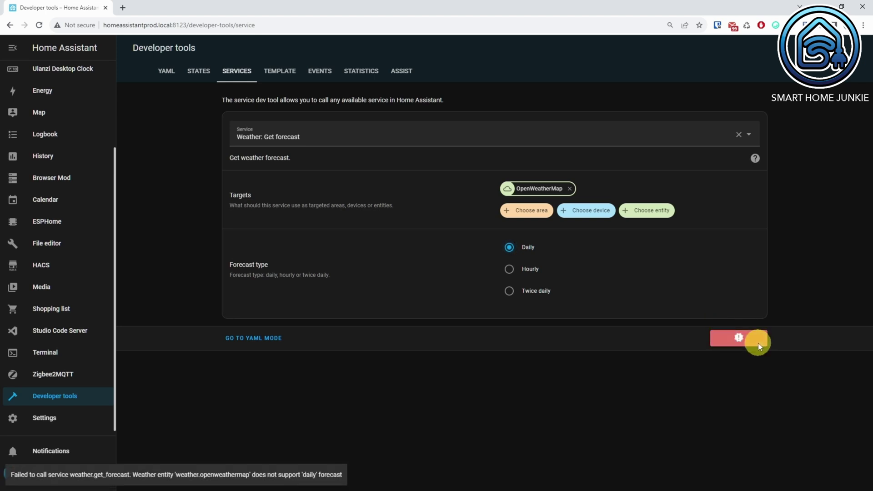
{"action": "left_click", "coordinate": [509, 269]}
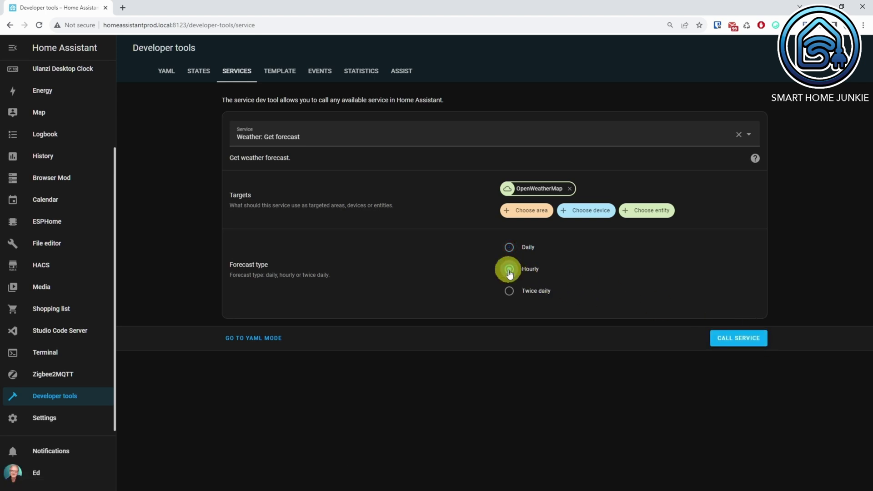
{"action": "left_click", "coordinate": [752, 340]}
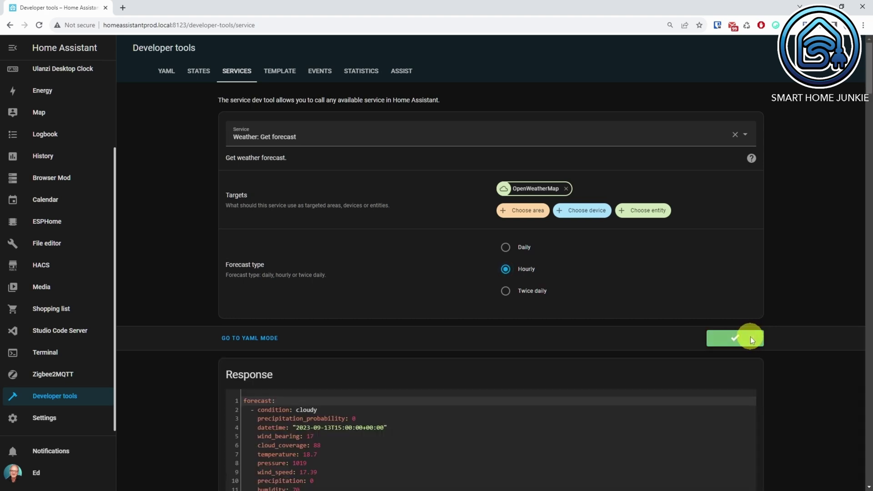
Scroll through the returned hourly forecast response
{"action": "scroll", "coordinate": [811, 337], "scroll_direction": "down", "scroll_amount": 6}
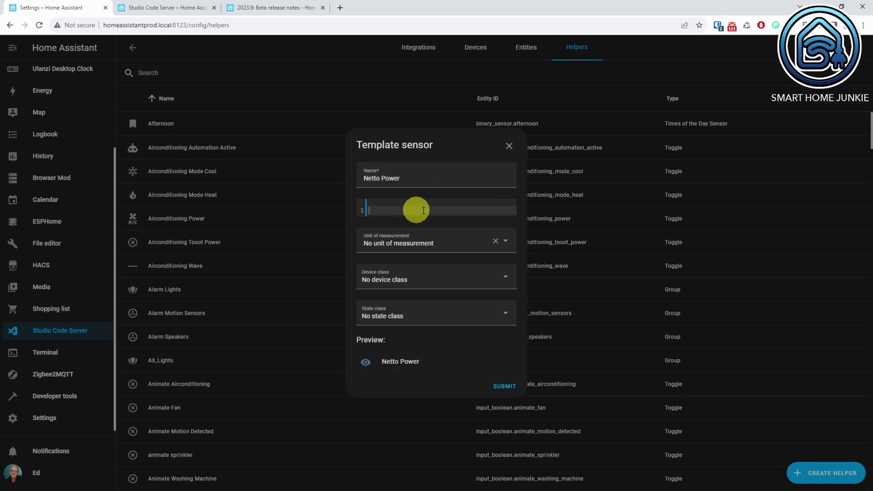
Paste the template expression into the Netto Power sensor's State template field
{"action": "key", "text": "ctrl+v"}
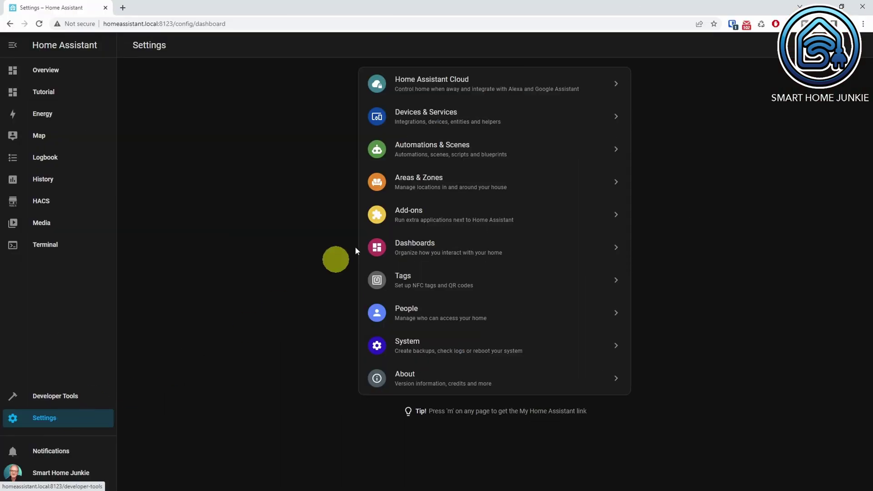
Install Studio Code Server from the Add-on Store, show it in the sidebar, start and open it
{"action": "left_click", "coordinate": [416, 212]}
{"action": "left_click", "coordinate": [832, 473]}
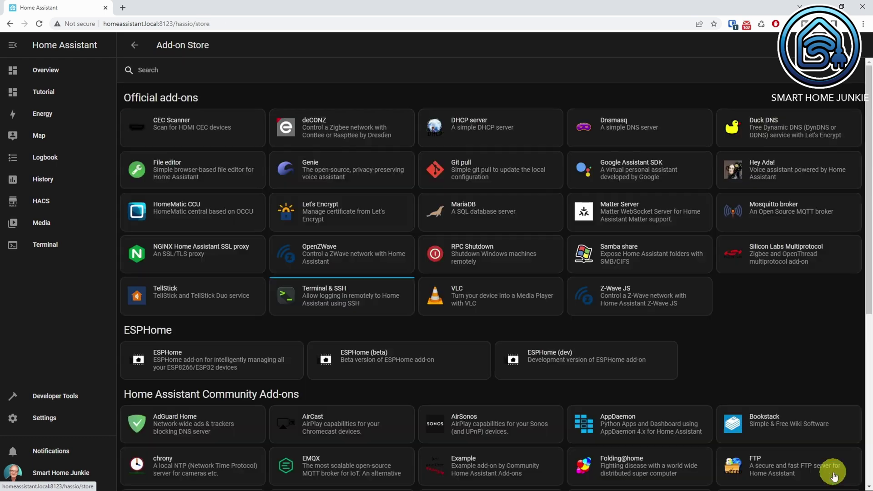
{"action": "left_click", "coordinate": [203, 72]}
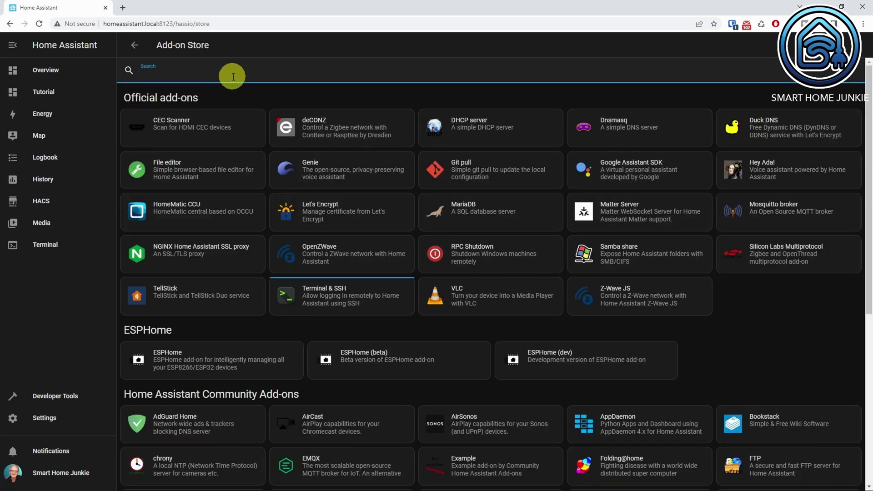
{"action": "type", "text": "studio"}
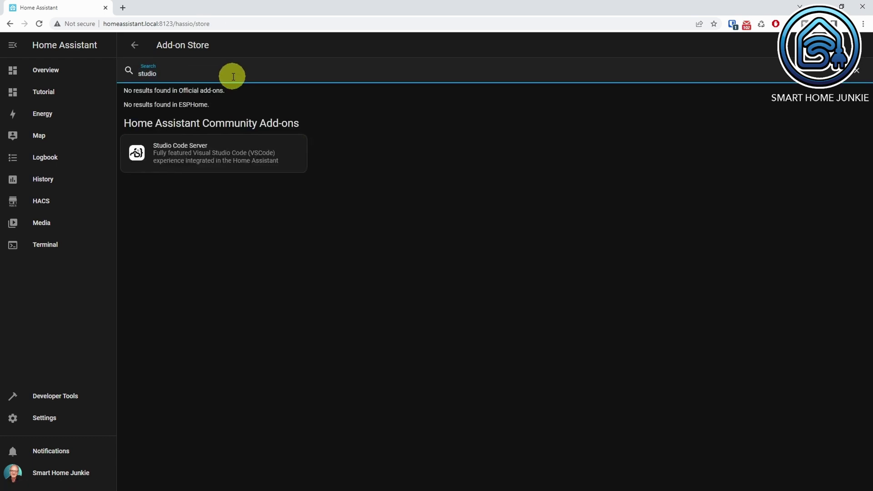
{"action": "left_click", "coordinate": [209, 160]}
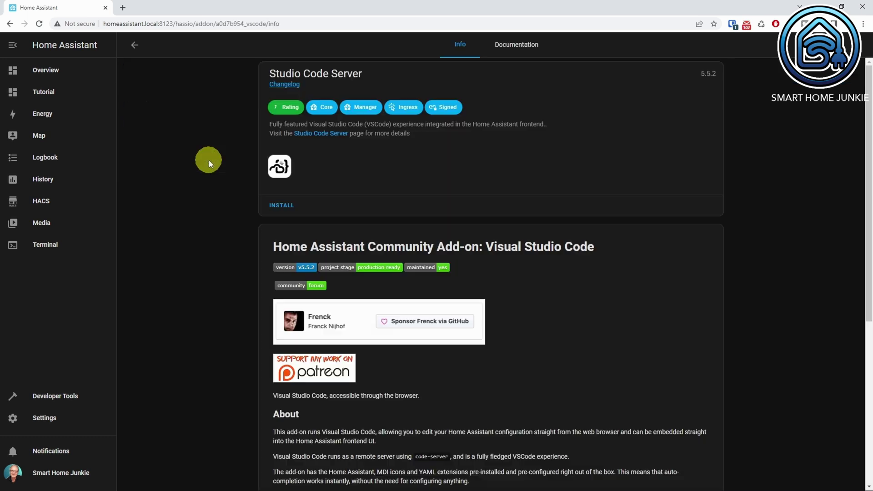
{"action": "left_click", "coordinate": [270, 204]}
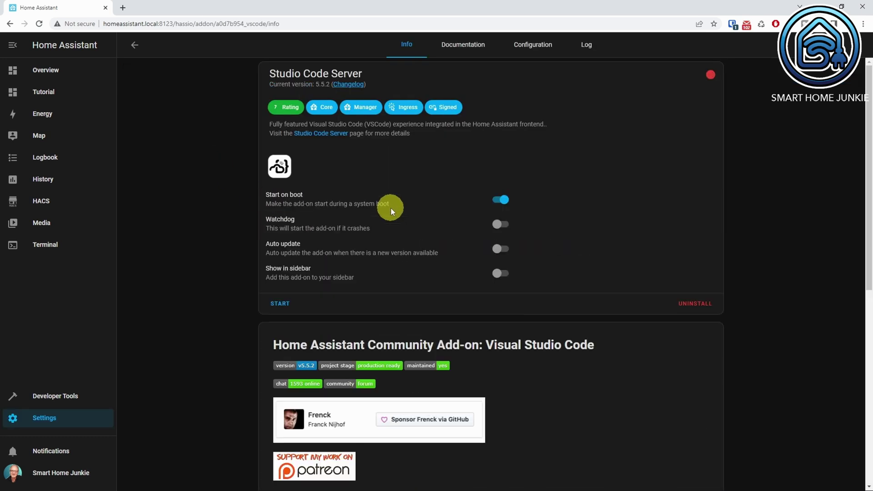
{"action": "left_click", "coordinate": [501, 275]}
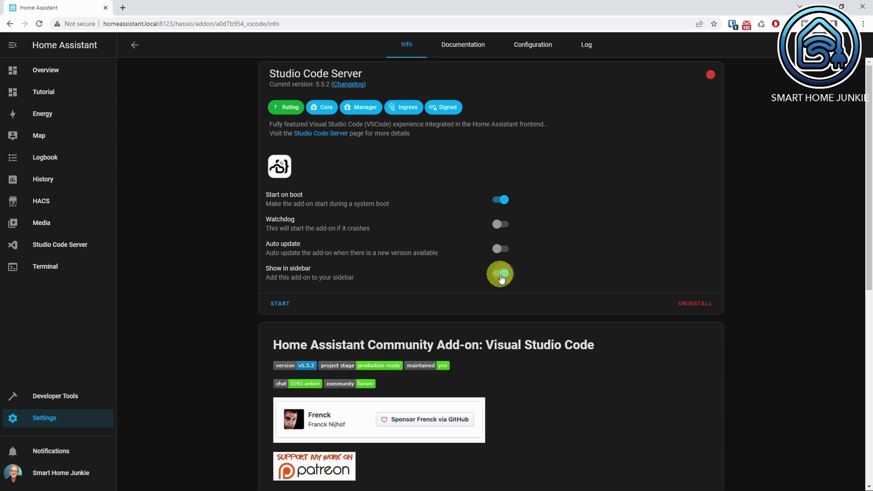
{"action": "left_click", "coordinate": [281, 304]}
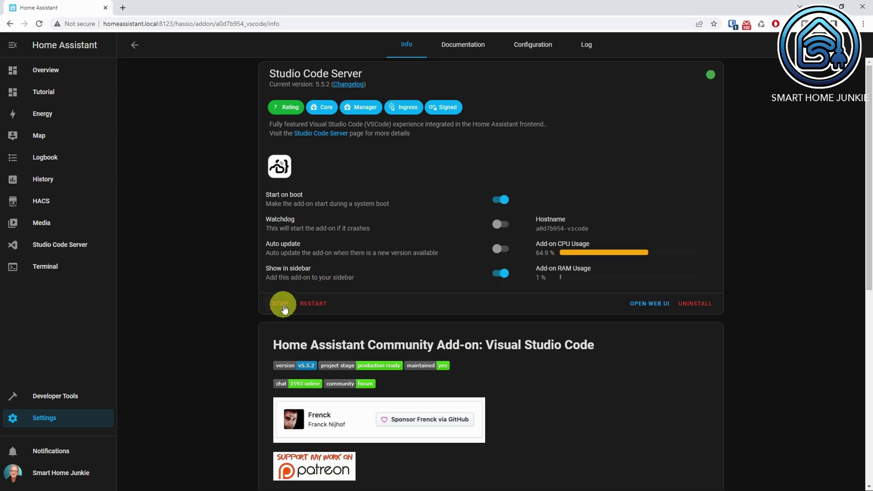
{"action": "left_click", "coordinate": [77, 244]}
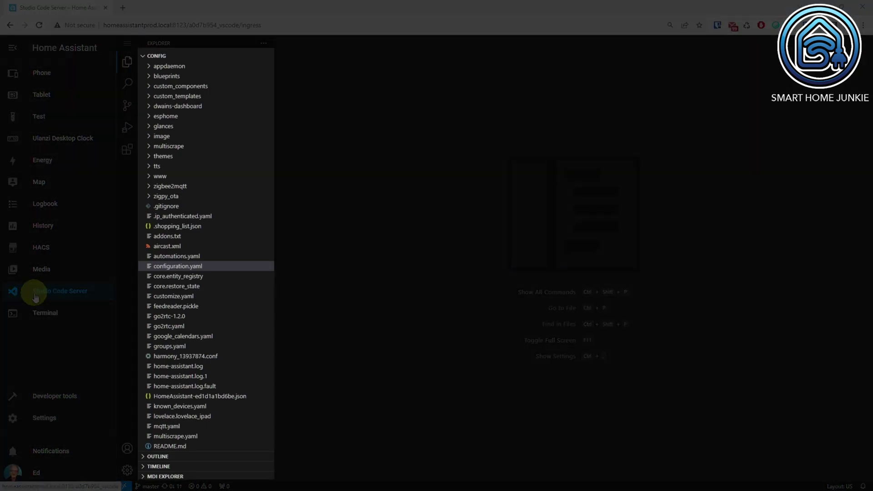
Begin a new templates.yaml file, cancel it, and open configuration.yaml instead
{"action": "scroll", "coordinate": [257, 295], "scroll_direction": "down", "scroll_amount": 5}
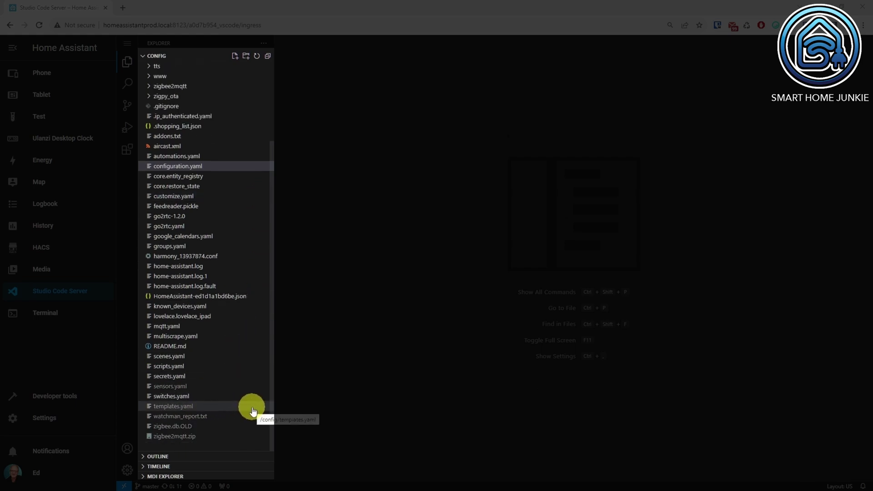
{"action": "left_click", "coordinate": [235, 57]}
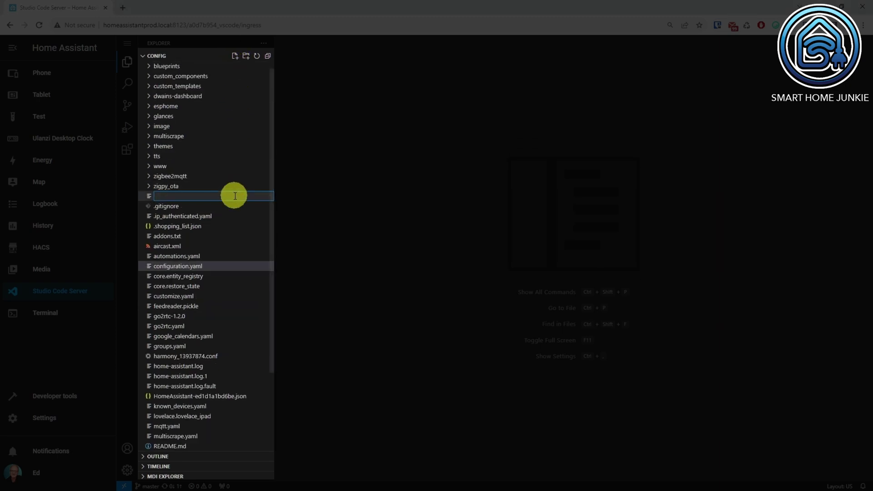
{"action": "type", "text": "mplates.yaml"}
{"action": "key", "text": "Escape"}
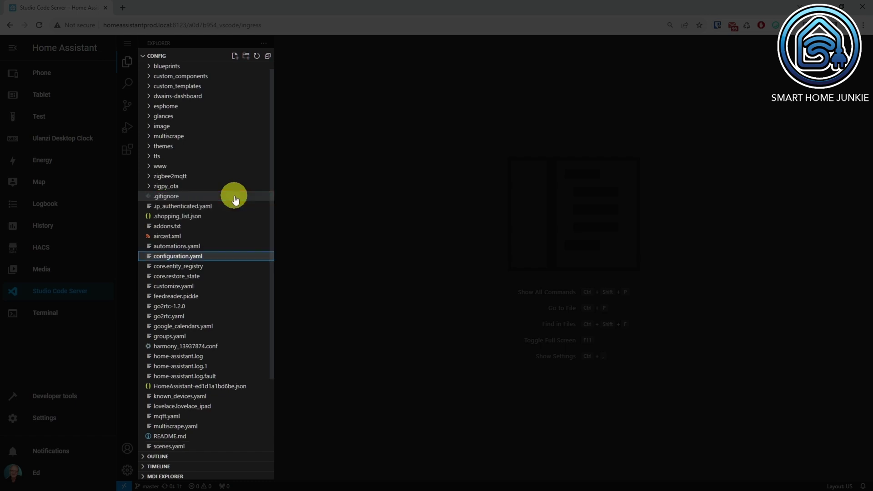
{"action": "left_click", "coordinate": [199, 257]}
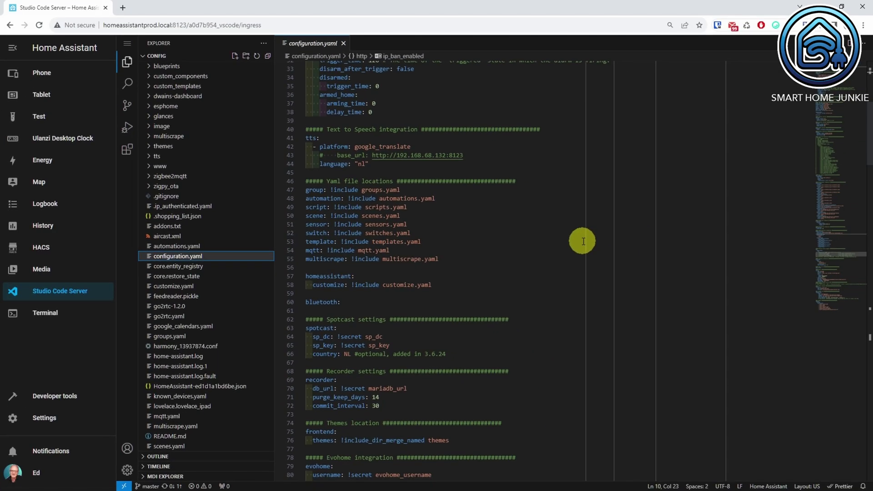
Check the configuration under Developer tools YAML, then confirm a full Home Assistant restart
{"action": "left_click", "coordinate": [56, 398]}
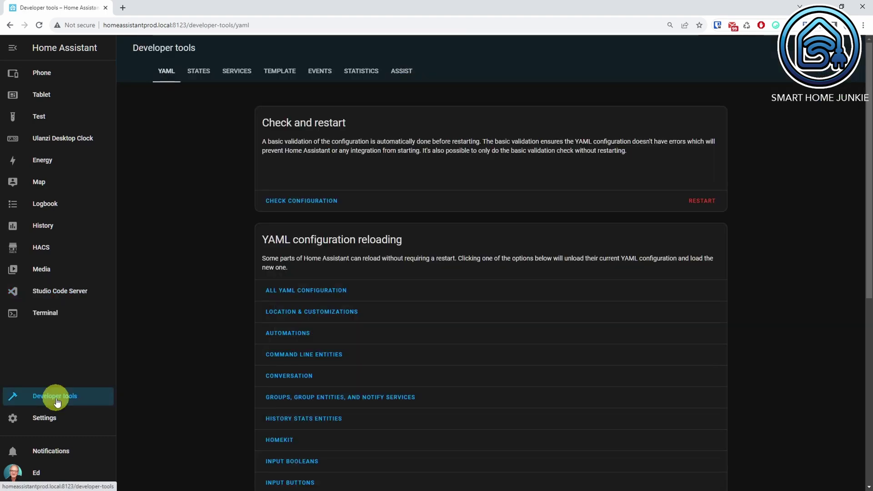
{"action": "left_click", "coordinate": [311, 203]}
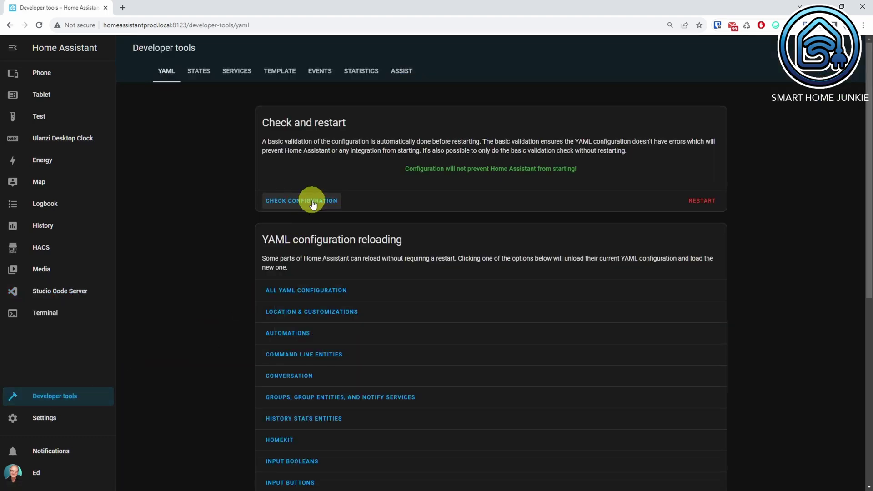
{"action": "left_click", "coordinate": [703, 201]}
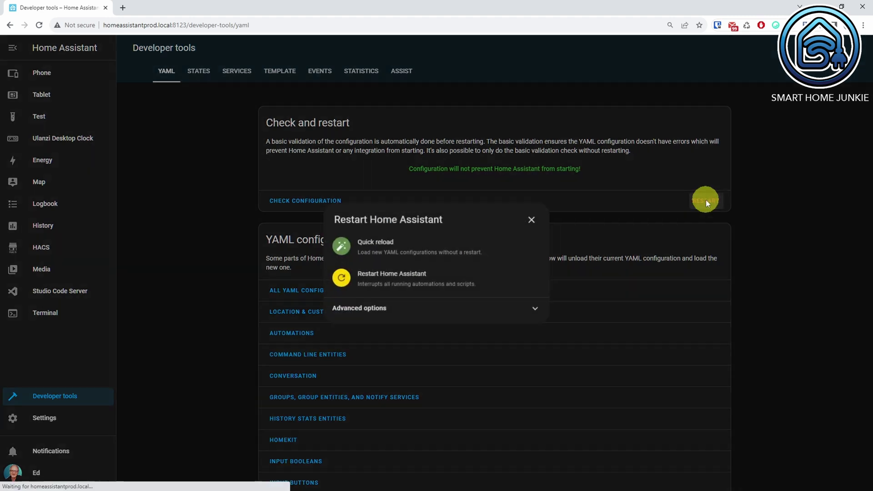
{"action": "left_click", "coordinate": [407, 279]}
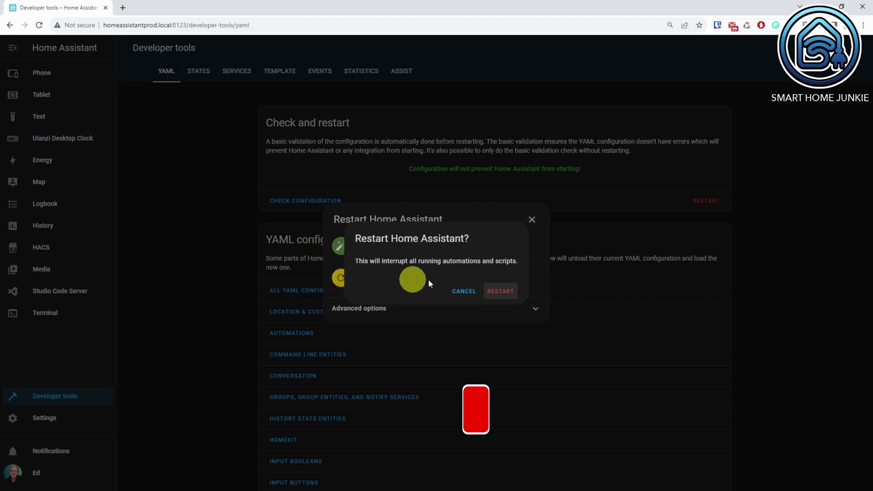
{"action": "left_click", "coordinate": [503, 290]}
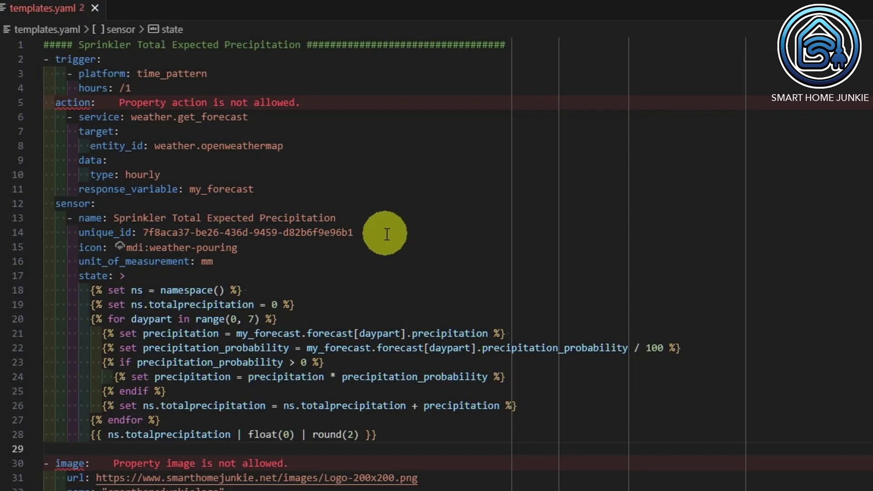
{"action": "right_click", "coordinate": [386, 235]}
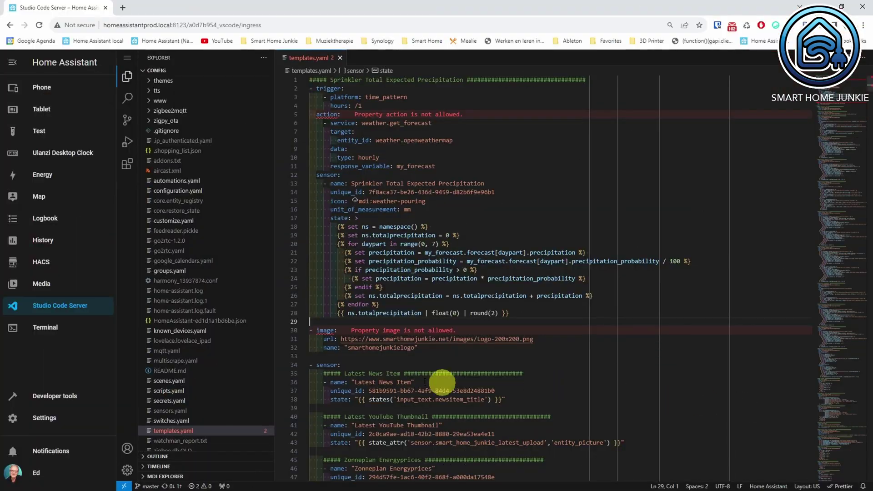
Open Developer tools and scroll through the States entity list
{"action": "left_click", "coordinate": [73, 399]}
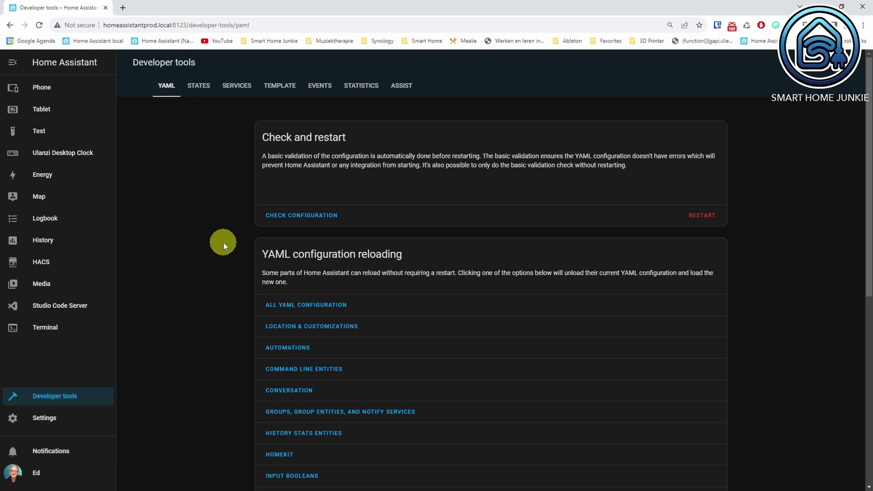
{"action": "scroll", "coordinate": [222, 244], "scroll_direction": "down", "scroll_amount": 8}
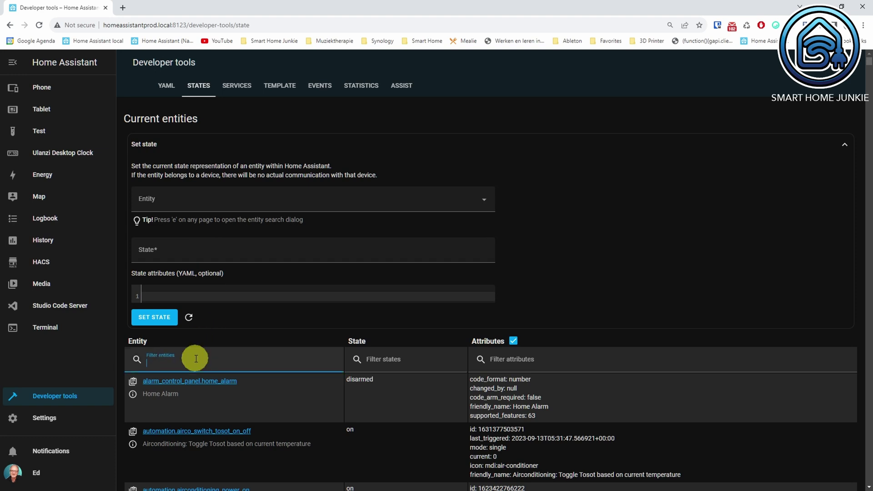
Filter for Sprinkler Total Expected Precipitation and open the sensor showing 5.28 mm
{"action": "type", "text": "Sprinkler Total Expected Precipitation"}
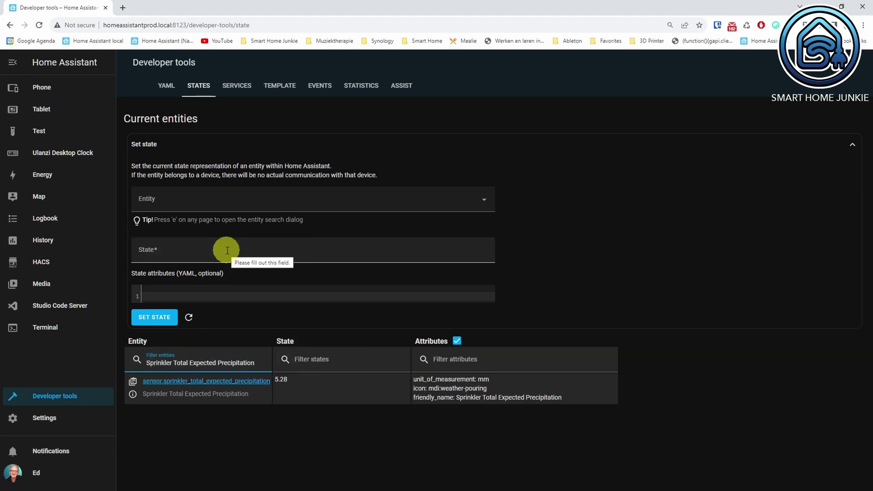
{"action": "left_click", "coordinate": [241, 381]}
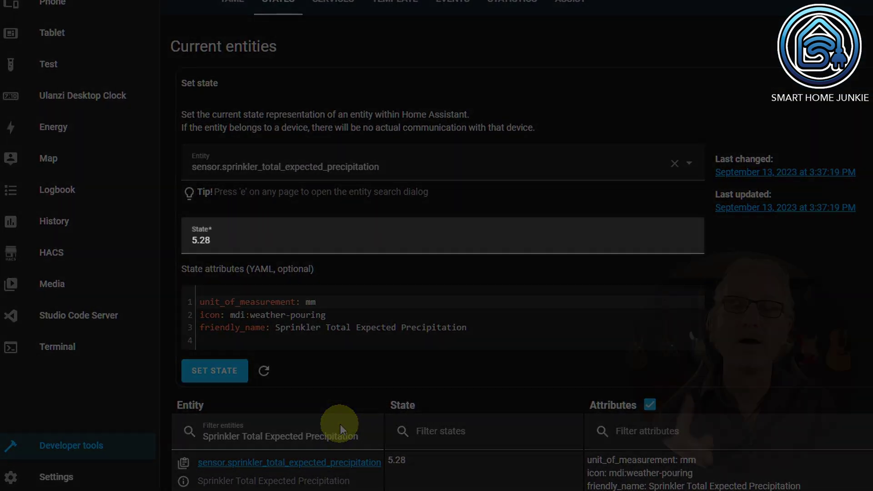